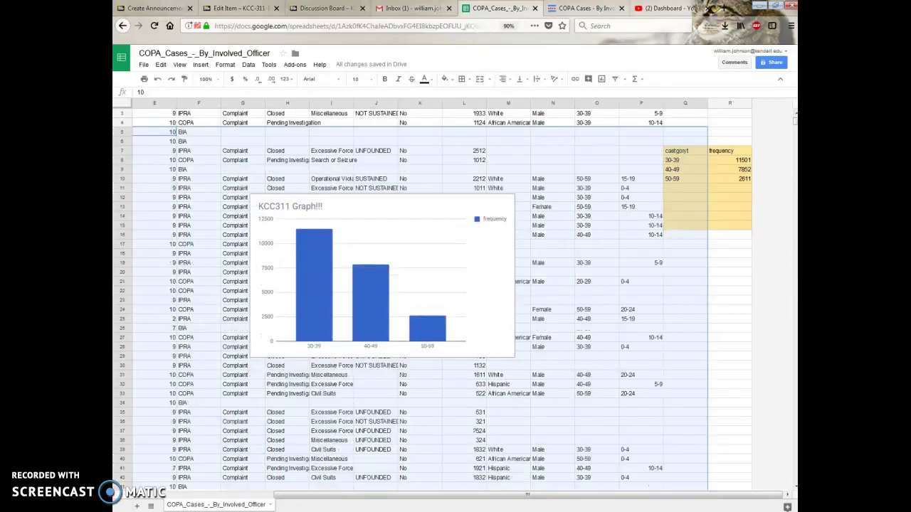
- Review the COPA spreadsheet's KCC311 Graph chart, the COUNTIF formula for the 30-39 category, and the Chicago Data Portal dashboard
scroll(625, 402, "up", 2)
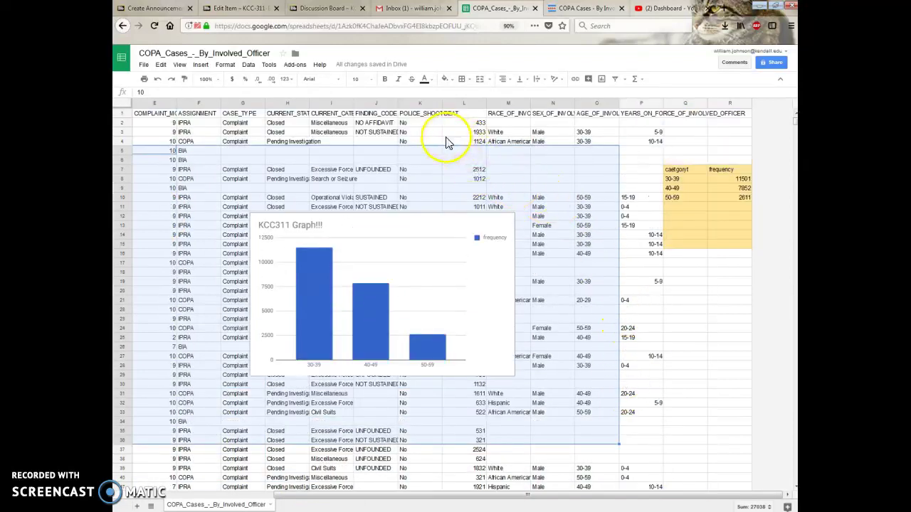
left_click(424, 245)
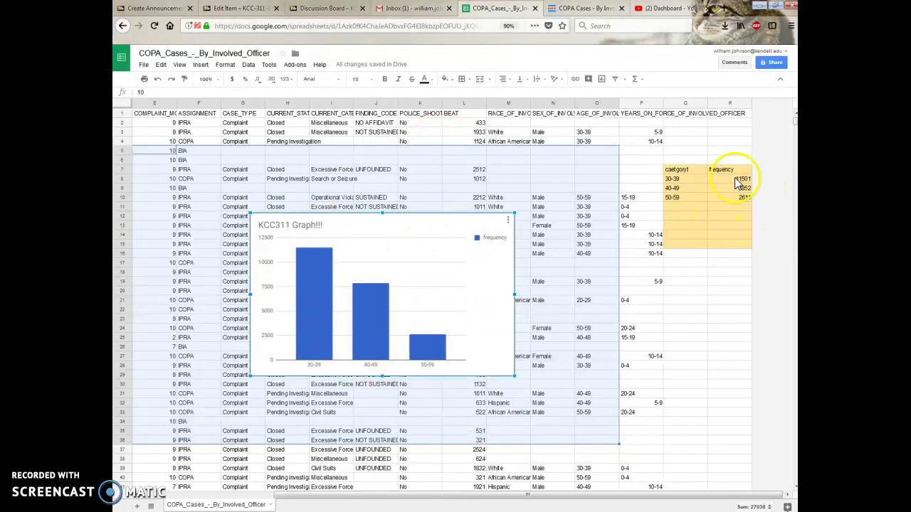
double_click(724, 178)
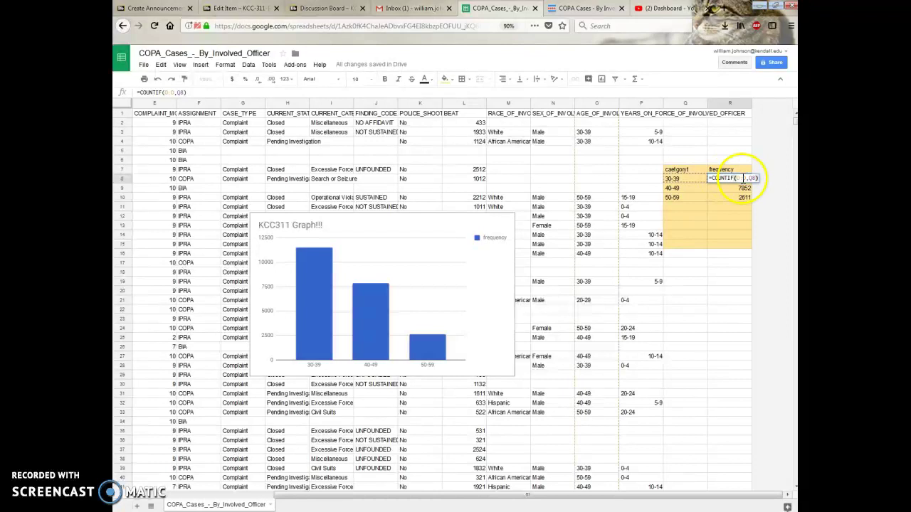
key("Return")
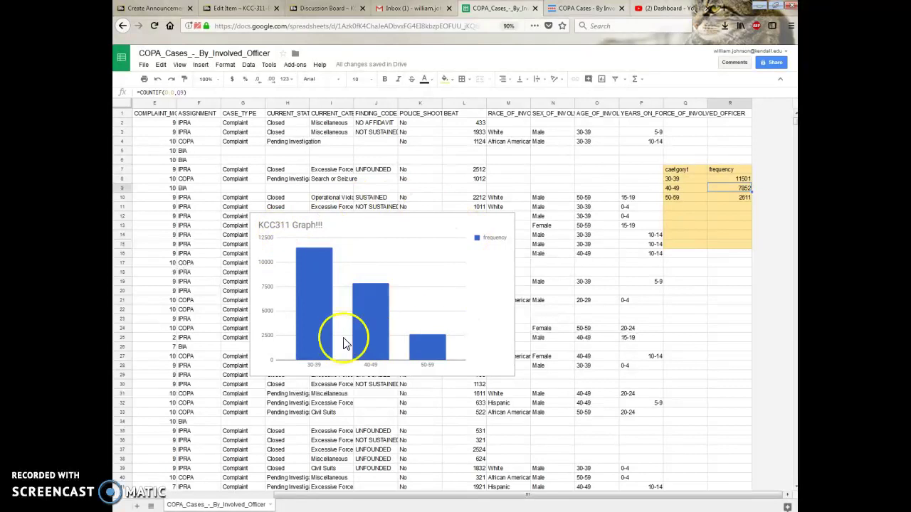
left_click(580, 8)
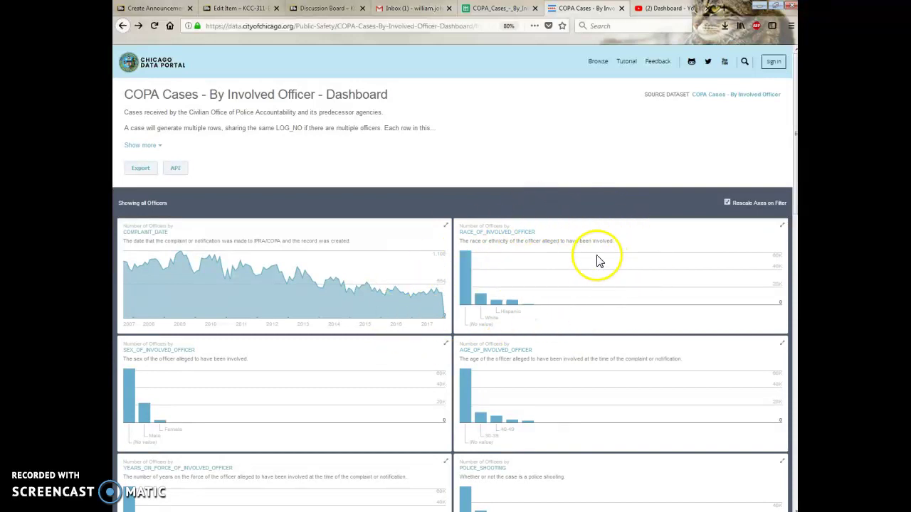
left_click(507, 8)
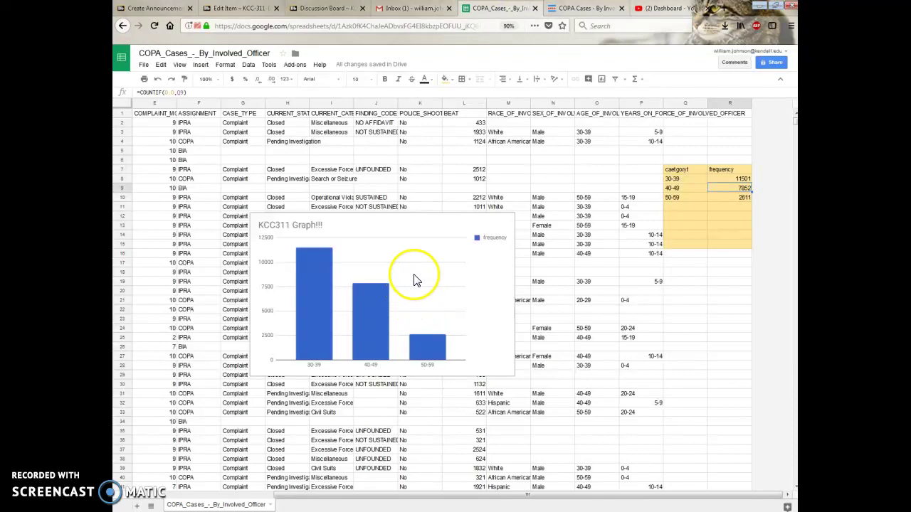
- Switch to Gmail, open Google Drive from it, and go to the Winter 2018 folder inside KCC311
left_click(413, 7)
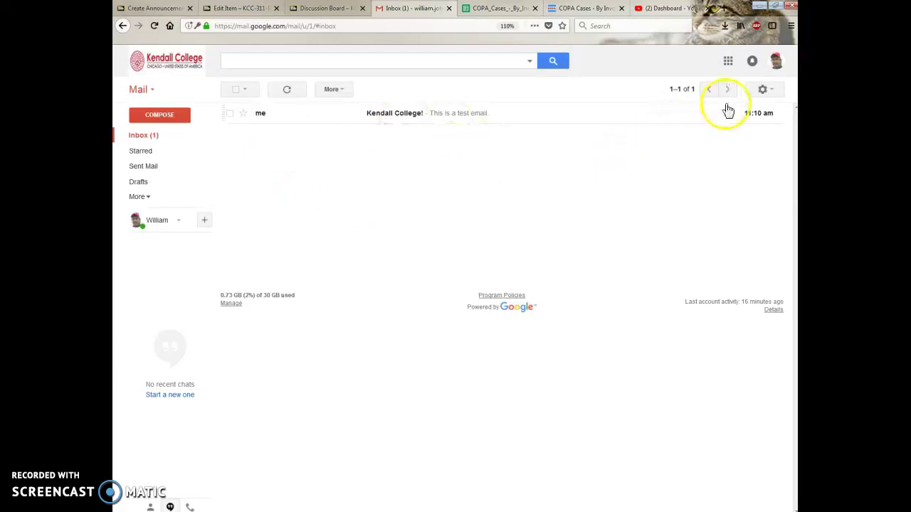
left_click(728, 64)
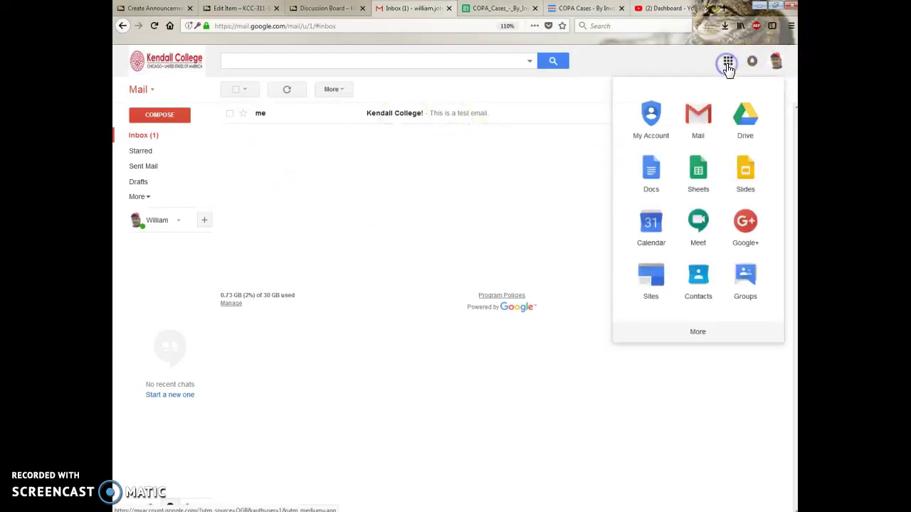
left_click(752, 122)
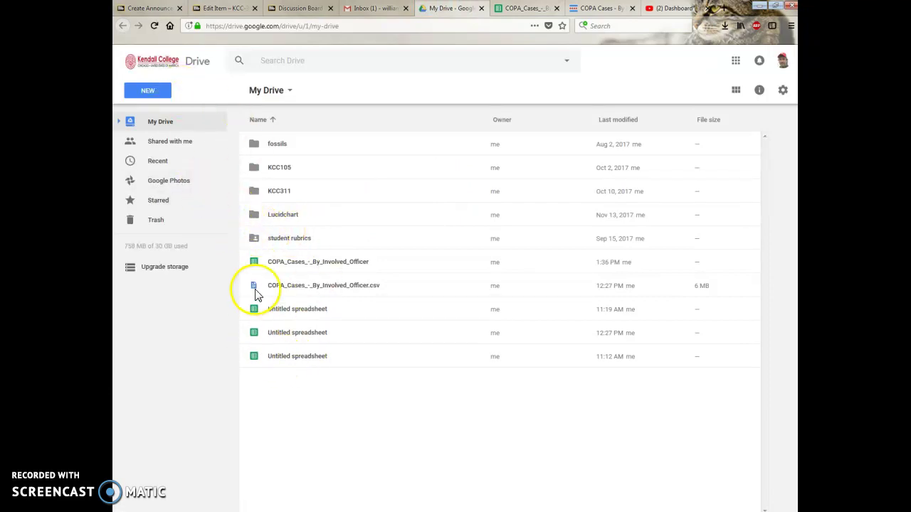
double_click(279, 194)
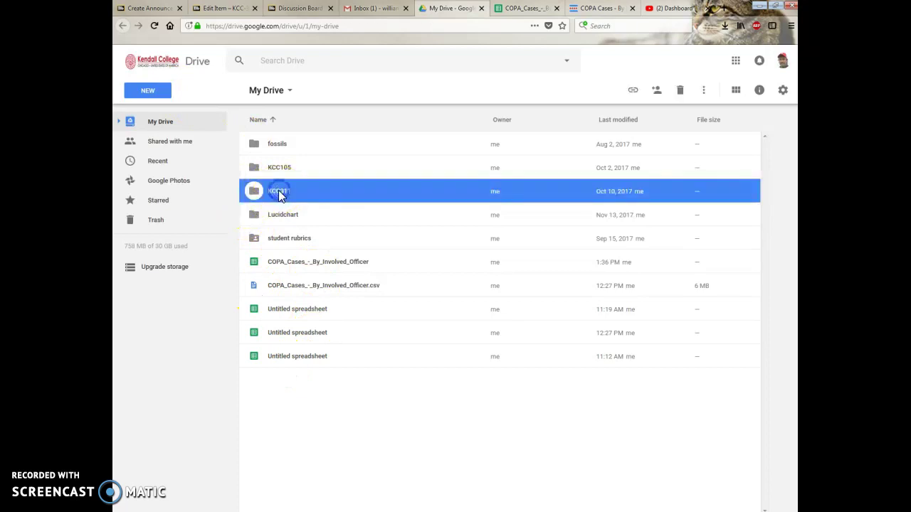
double_click(280, 170)
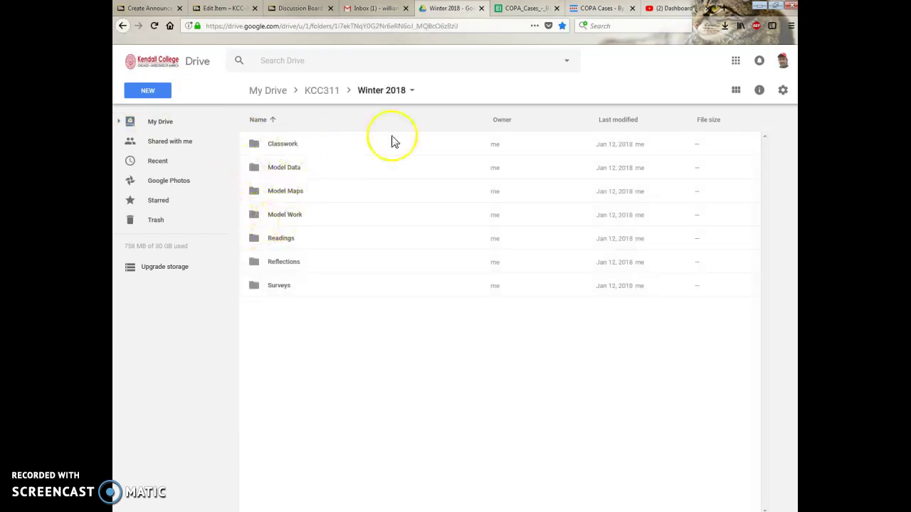
- Create a new Google Drawings file in the Winter 2018 folder
left_click(151, 95)
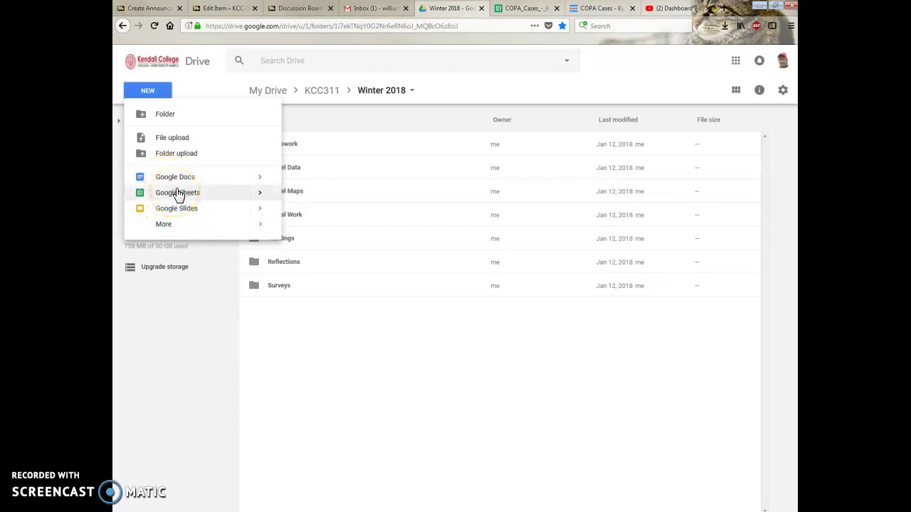
left_click(163, 224)
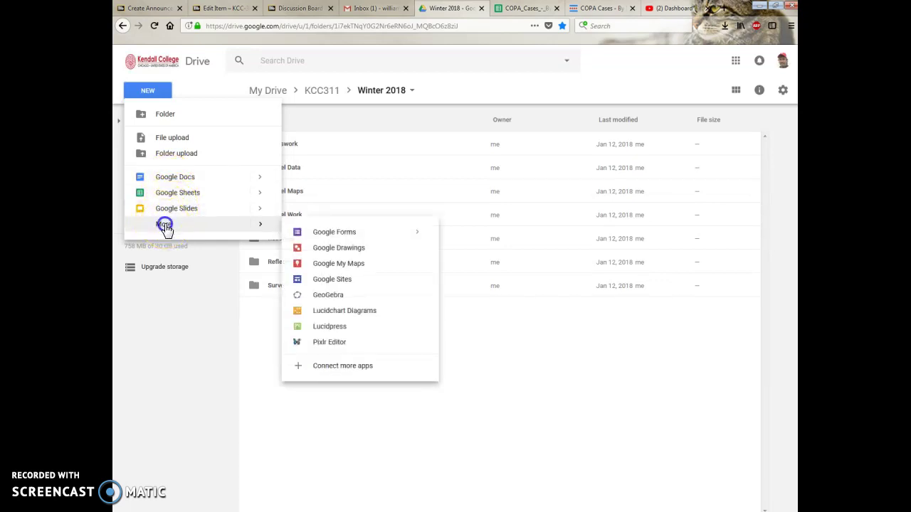
left_click(328, 249)
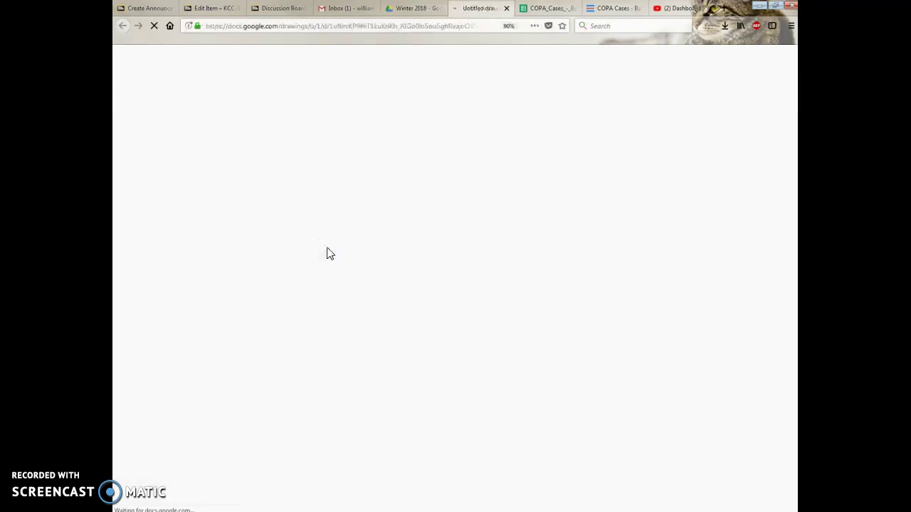
left_click(361, 274)
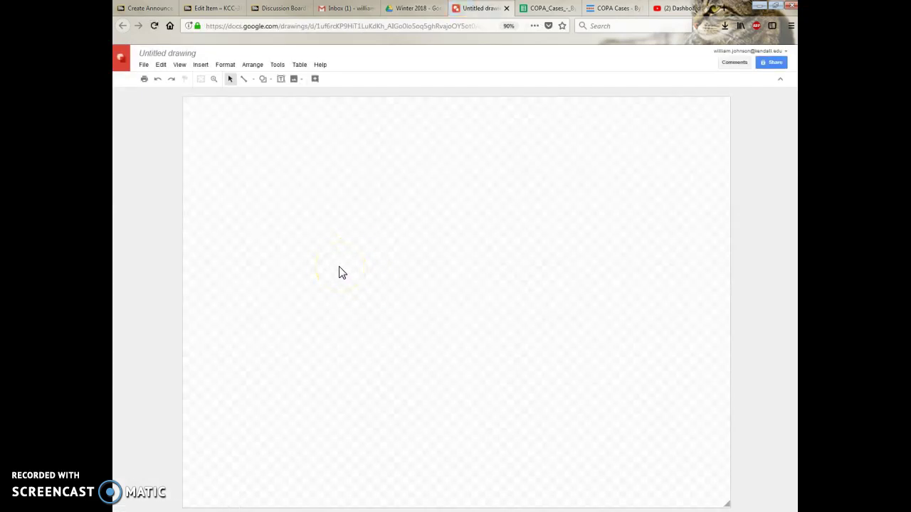
- Add a wide text box across the upper part of the drawing reading "AGES OF POLICE WITH COMPLAINTS AGAINST THEM", consulting the COPA dashboard and spreadsheet
left_click(612, 8)
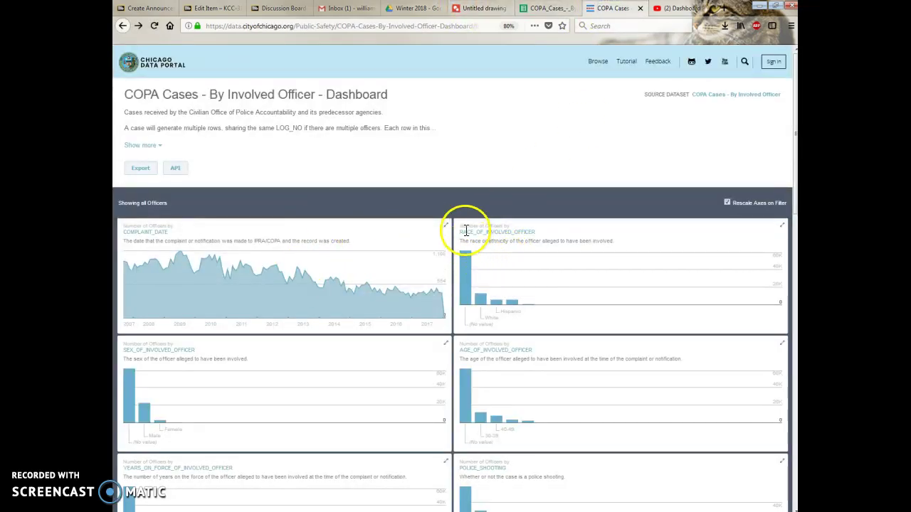
left_click(473, 8)
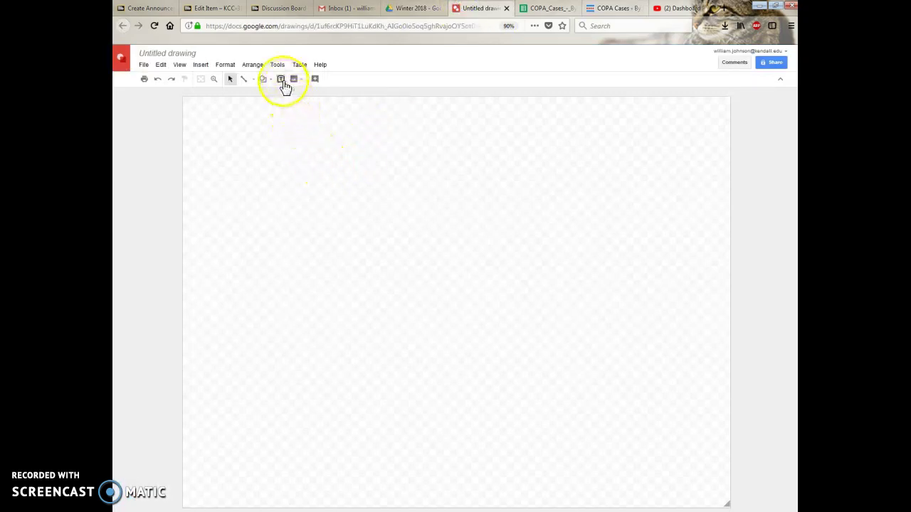
left_click_drag(200, 103, 722, 272)
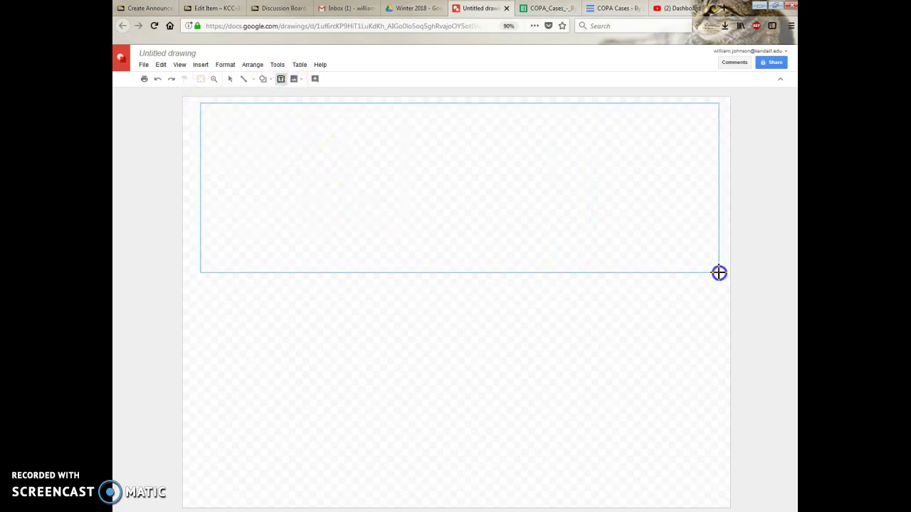
left_click_drag(719, 273, 719, 272)
left_click(544, 9)
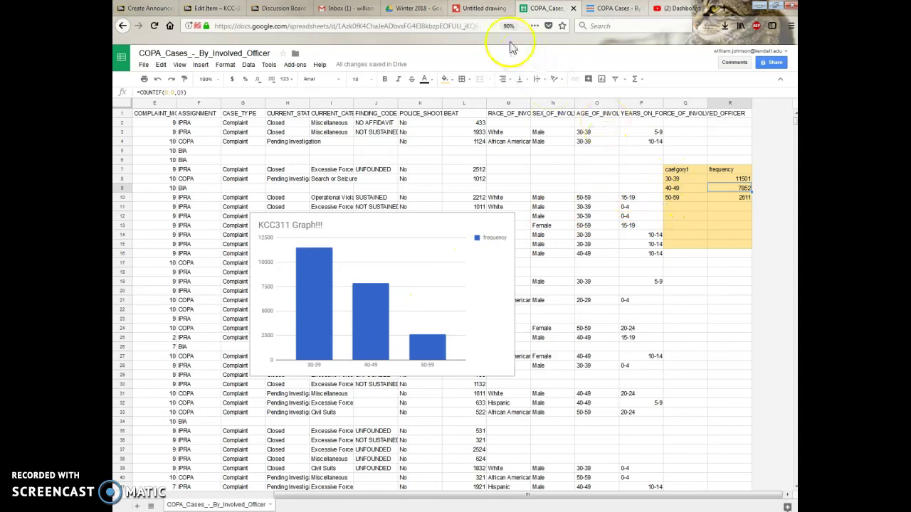
left_click(484, 8)
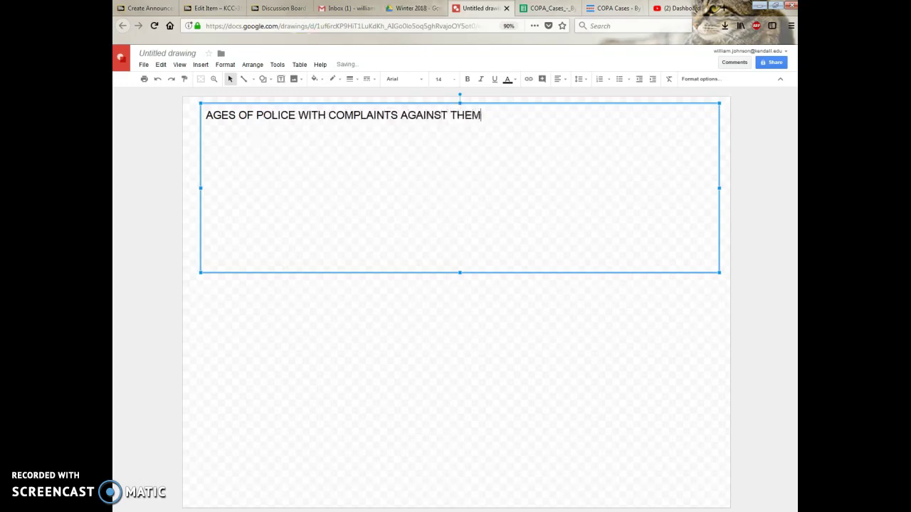
- Set the title text to font size 36 and shorten its text box to fit the two lines
left_click_drag(482, 116, 198, 118)
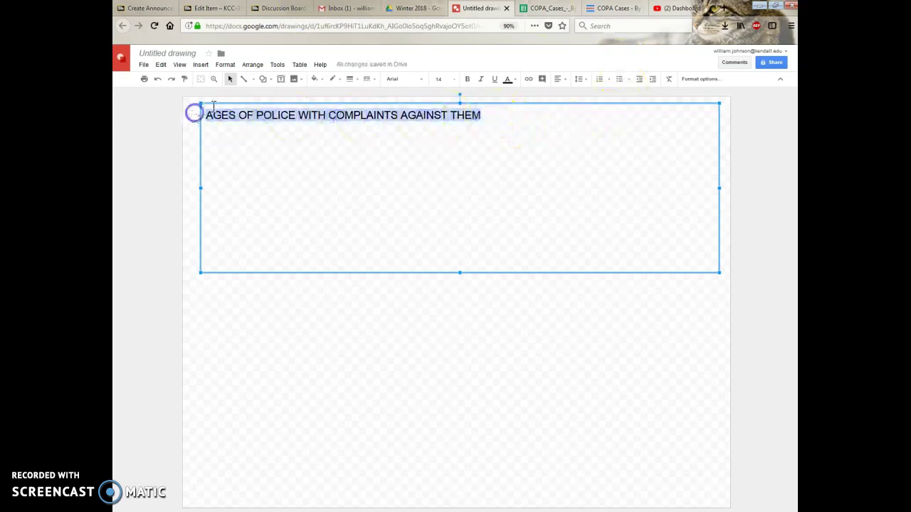
left_click(454, 81)
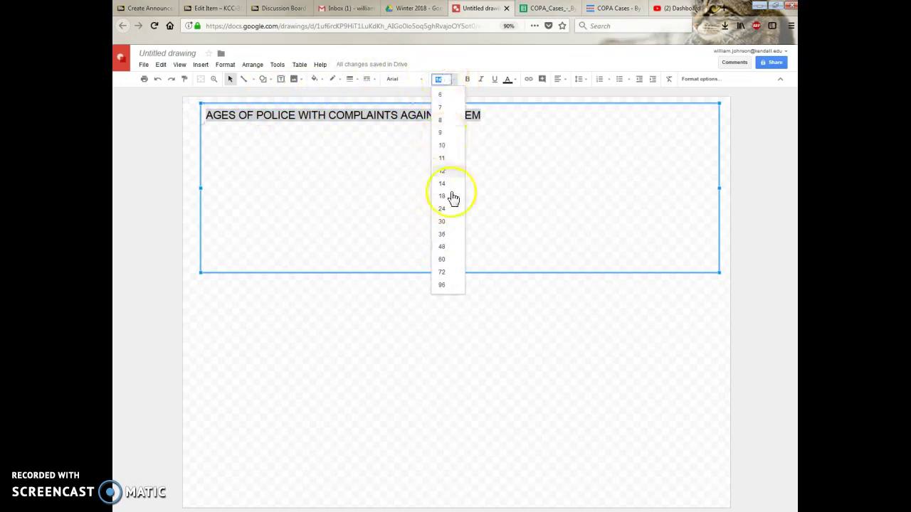
left_click(442, 235)
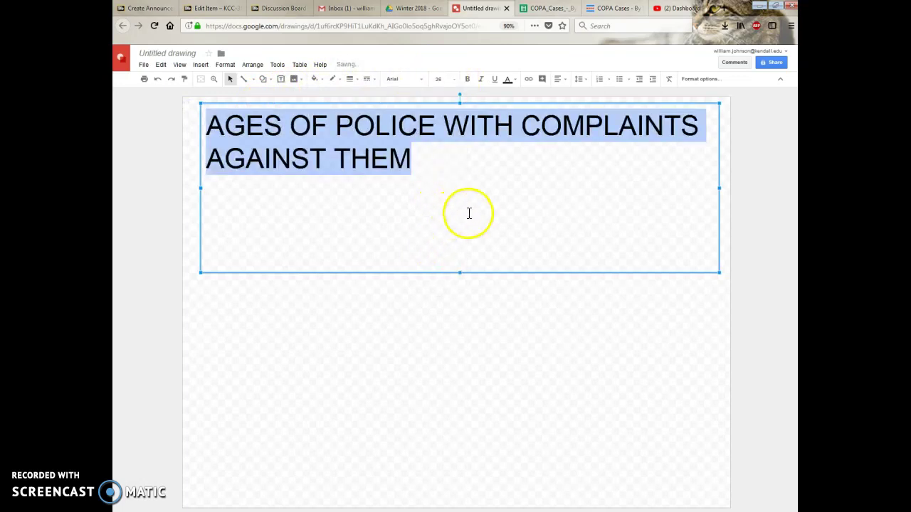
left_click_drag(459, 273, 453, 179)
- Add a text box below the title reading "Based on data from….." and check the COPA dashboard as the data source
left_click(613, 7)
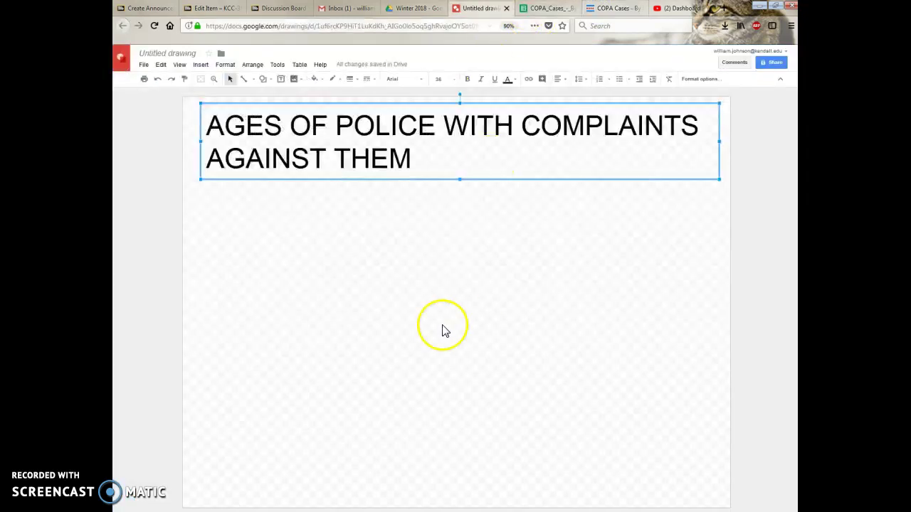
left_click(484, 8)
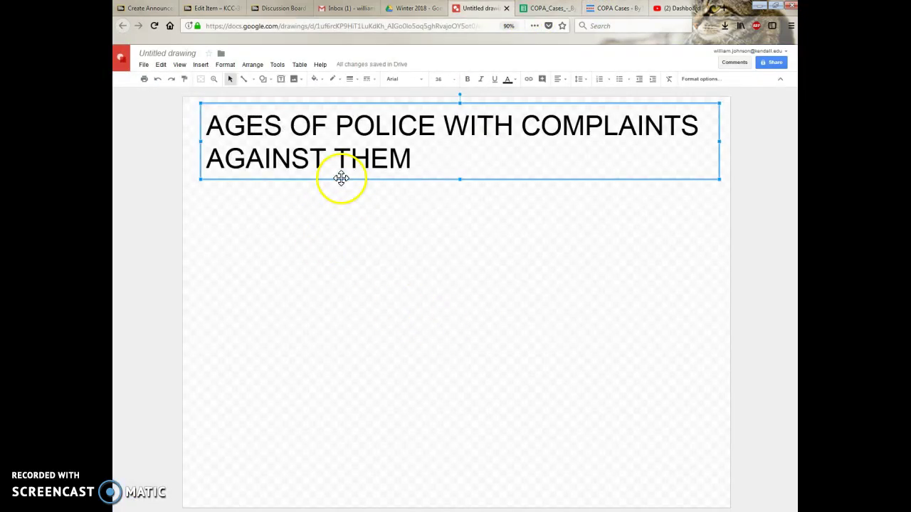
left_click(281, 79)
left_click_drag(345, 190, 691, 222)
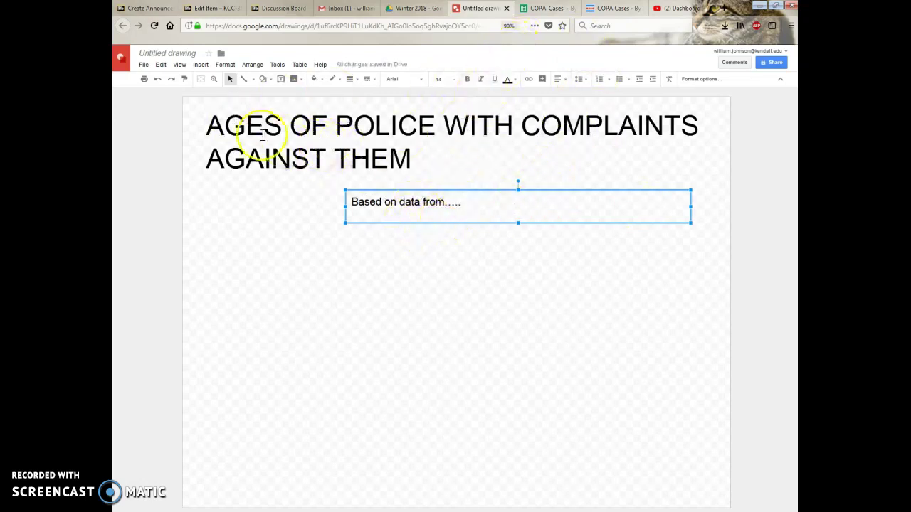
left_click(612, 8)
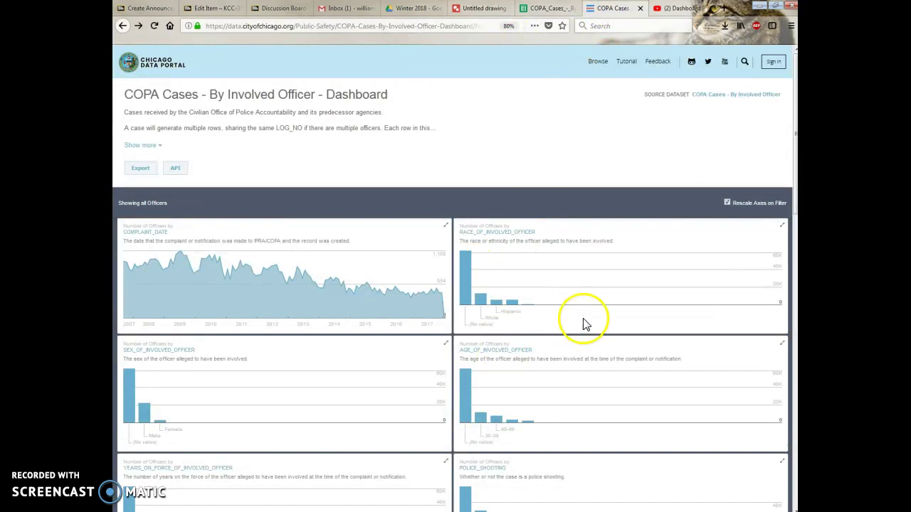
mouse_move(568, 422)
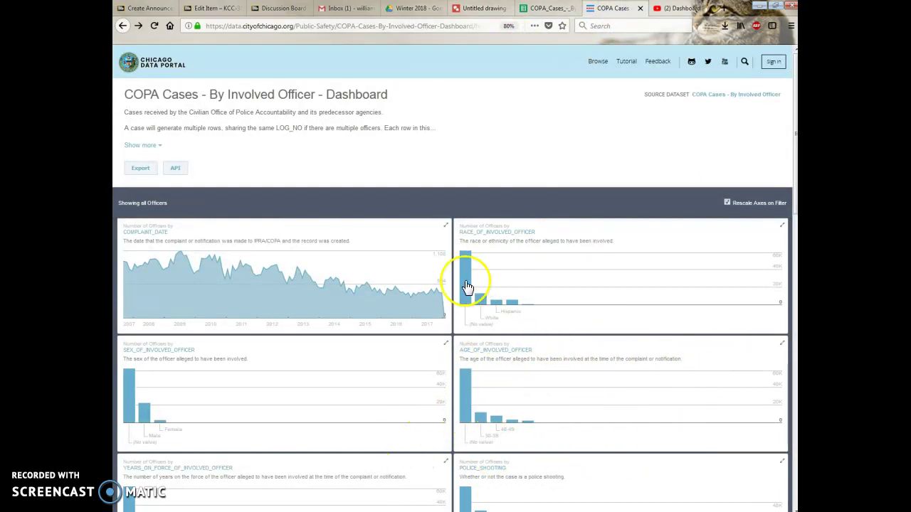
left_click(456, 10)
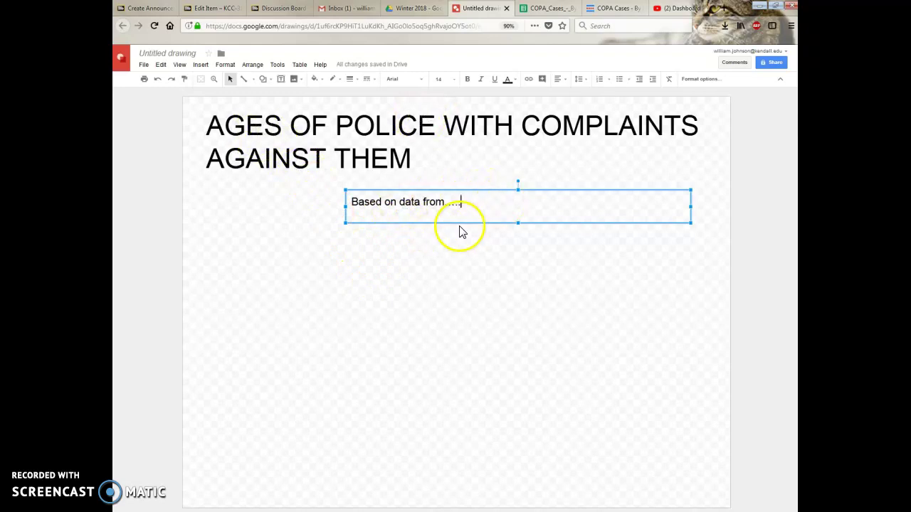
- Switch to the COPA_Cases_-_By_Involved_Officer spreadsheet and try to copy the KCC311 Graph!!! bar chart
left_click(547, 7)
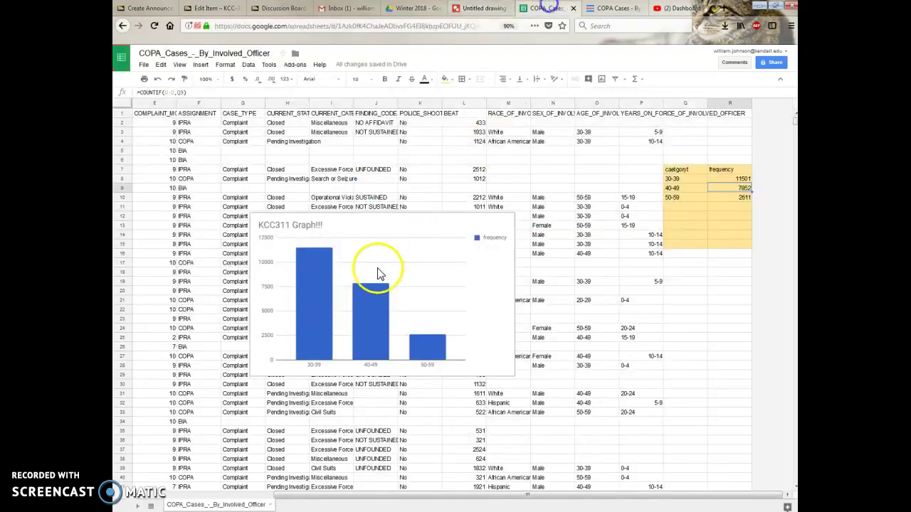
left_click(508, 225)
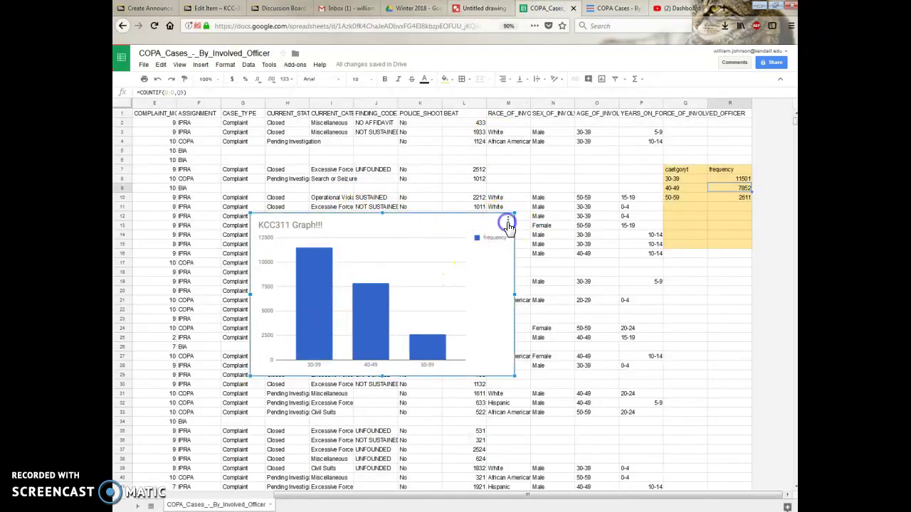
left_click(452, 283)
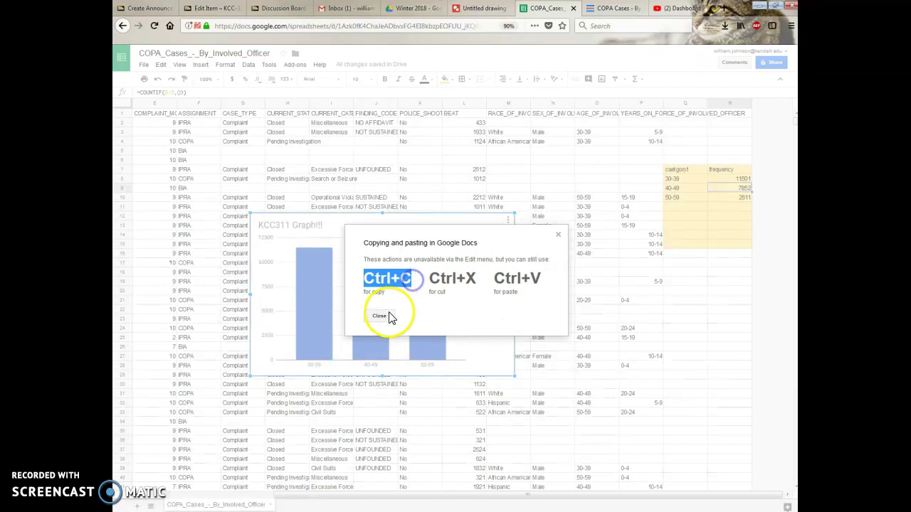
left_click(381, 314)
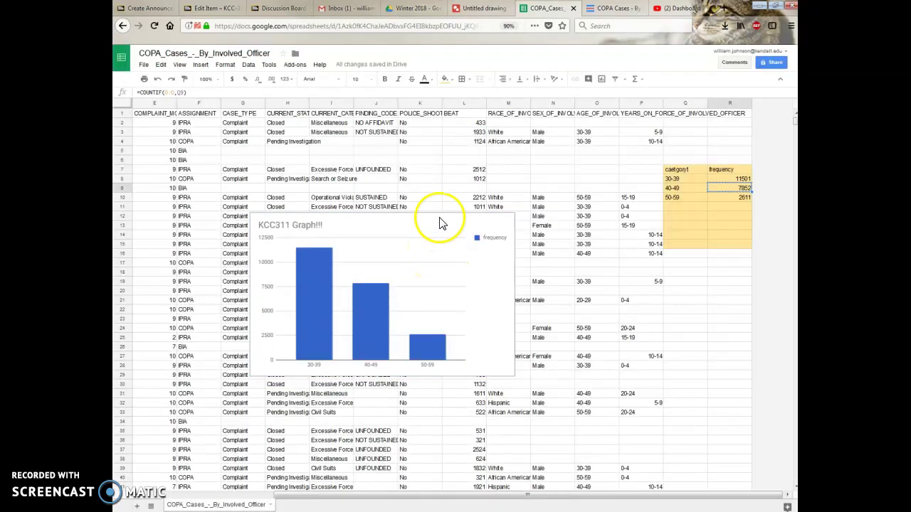
- Switch to the Untitled drawing and try to paste the copied chart, deleting the pasted cell text box
left_click(470, 8)
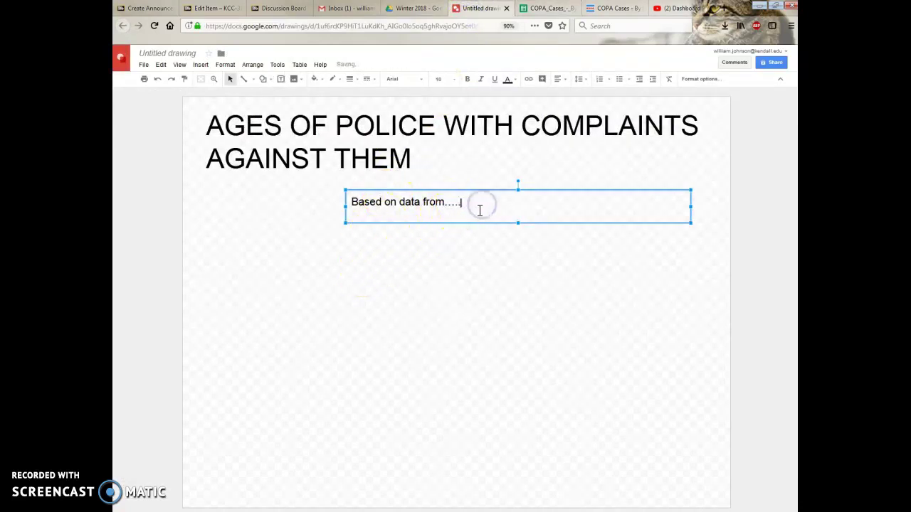
right_click(349, 276)
left_click(371, 311)
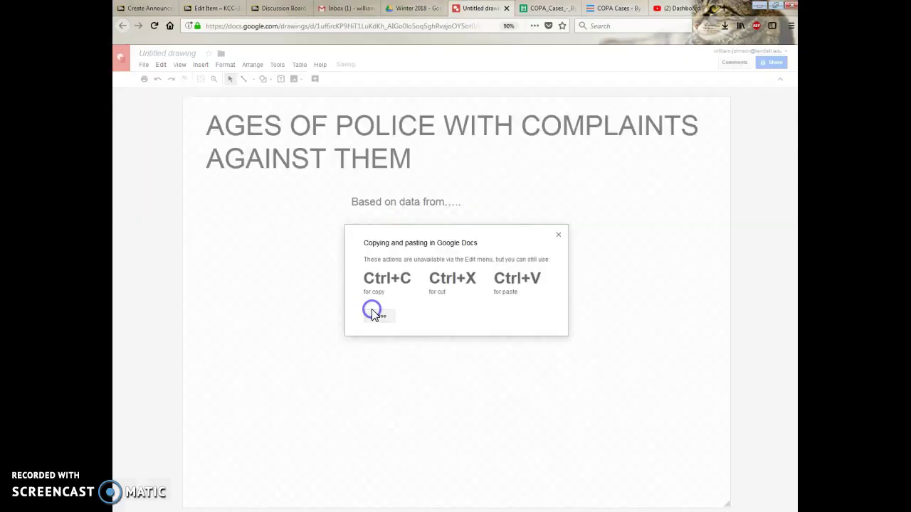
left_click(379, 316)
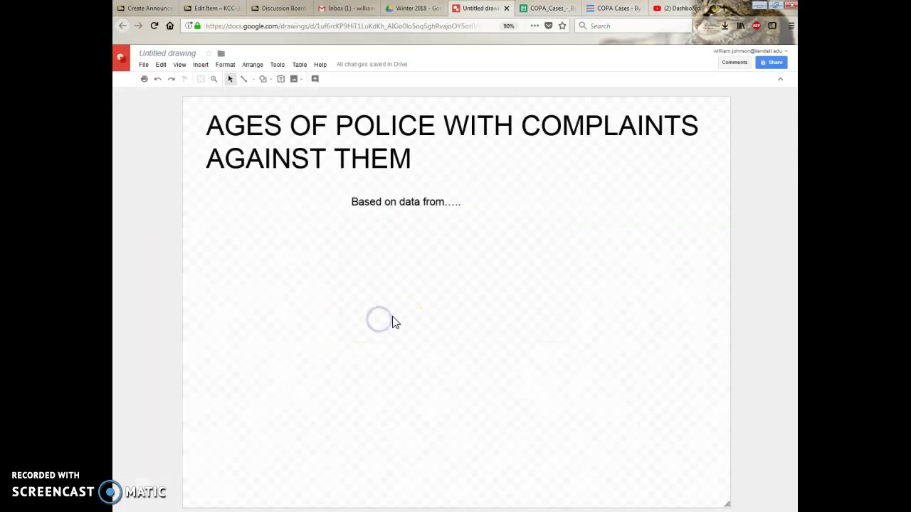
key("ctrl+v")
left_click(417, 304)
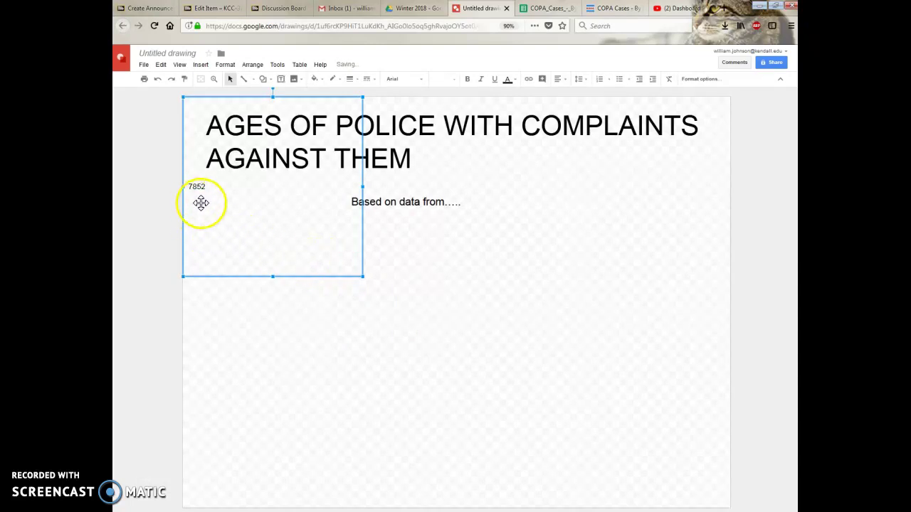
left_click_drag(239, 276, 440, 392)
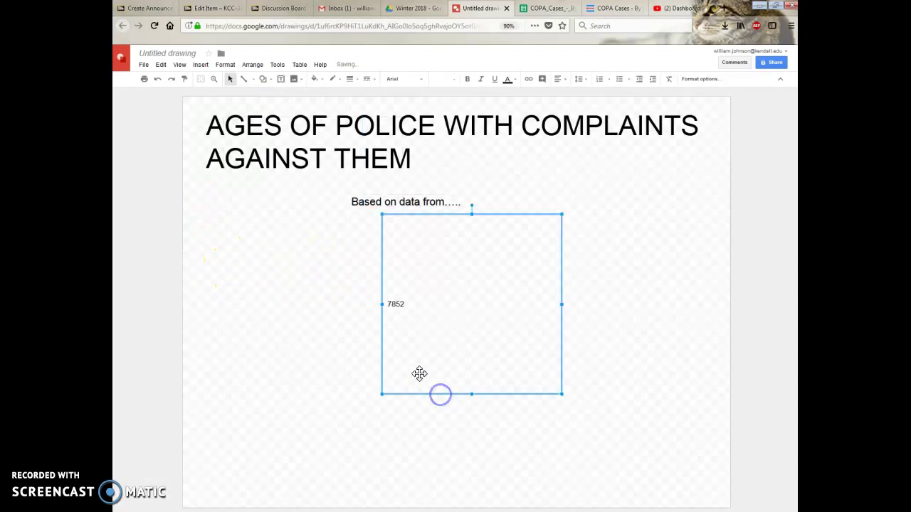
key("Delete")
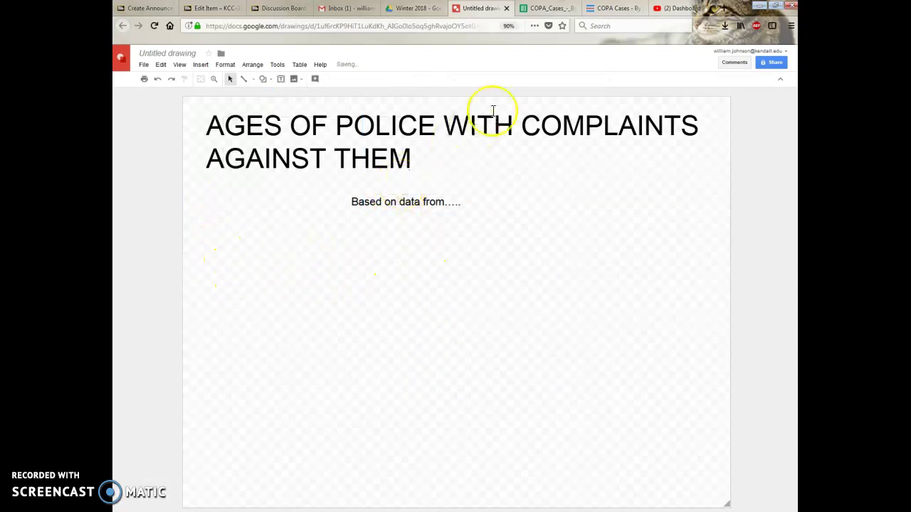
- In the COPA_Cases_-_By_Involved_Officer spreadsheet, save the KCC311 Graph!!! chart as the image file chart.png
left_click(544, 8)
left_click(498, 232)
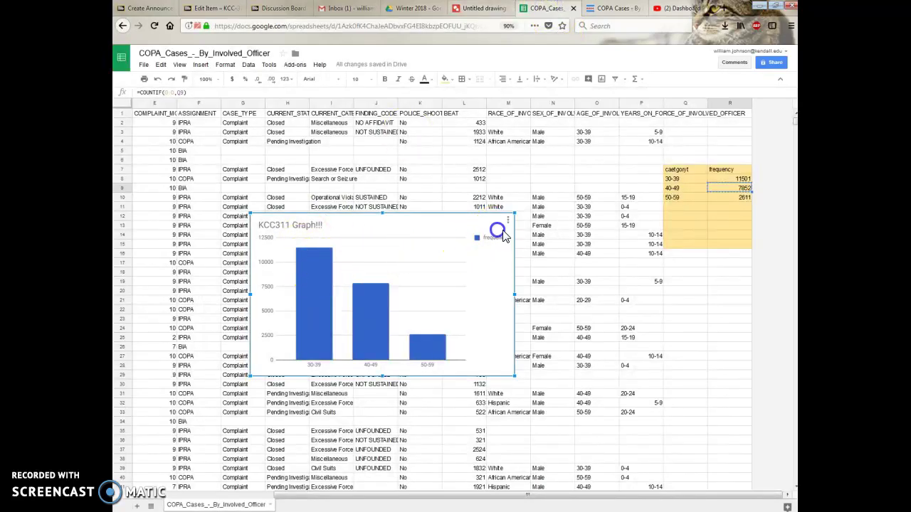
left_click(508, 224)
left_click(451, 257)
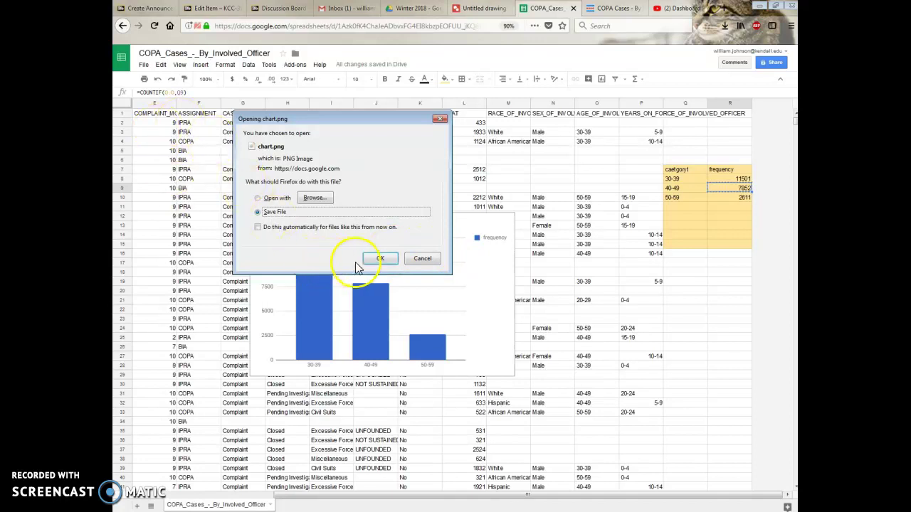
left_click(375, 260)
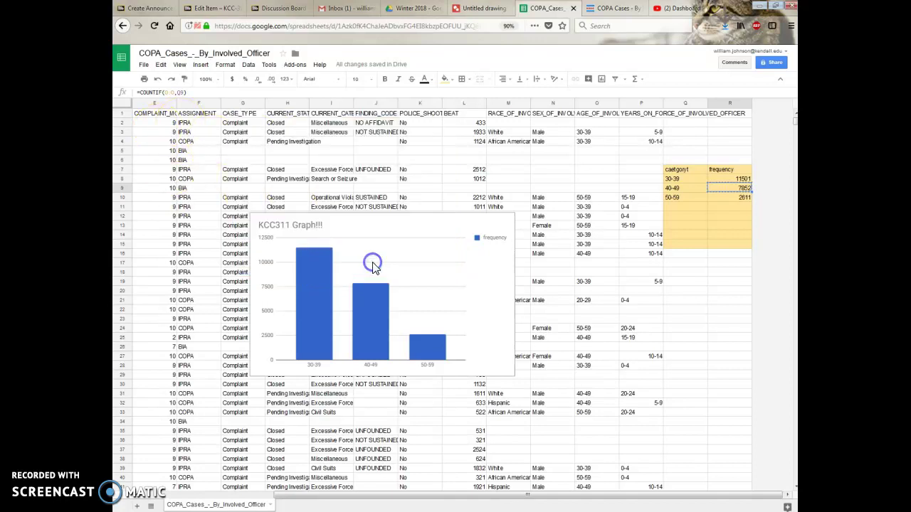
- Insert the chart image from the computer's Desktop into the Untitled drawing and position it below the "Based on data from….." note
left_click(470, 7)
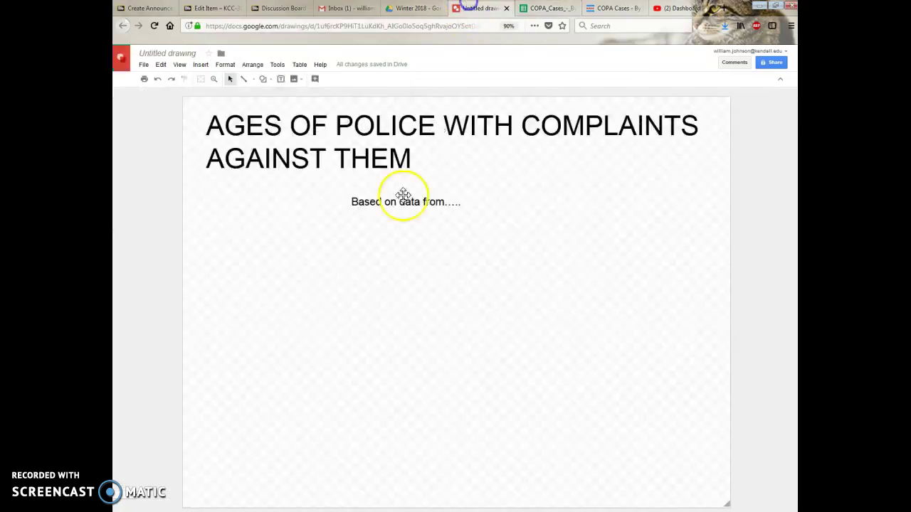
left_click(297, 84)
left_click(305, 94)
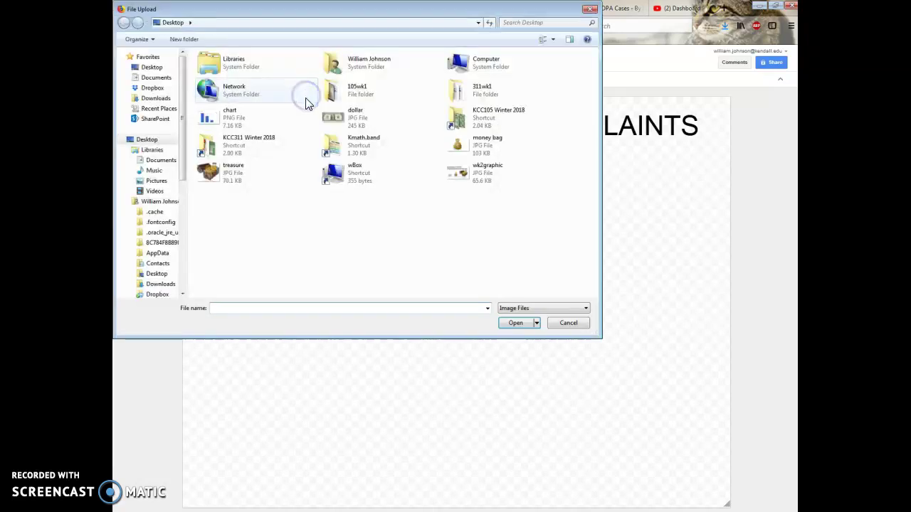
left_click(217, 119)
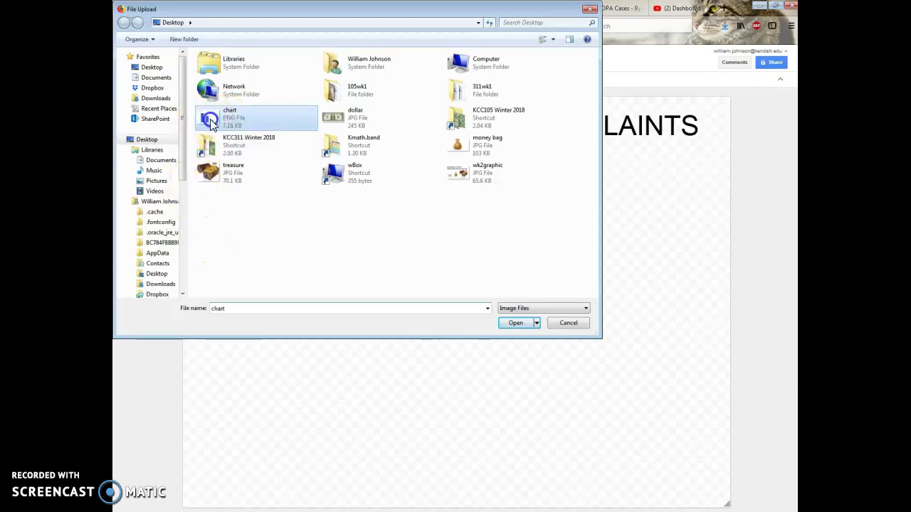
left_click(516, 323)
left_click_drag(335, 248, 419, 242)
- Review the spreadsheet chart's Save image option and the drawing's image upload from the computer, showing the saved chart file
left_click(545, 8)
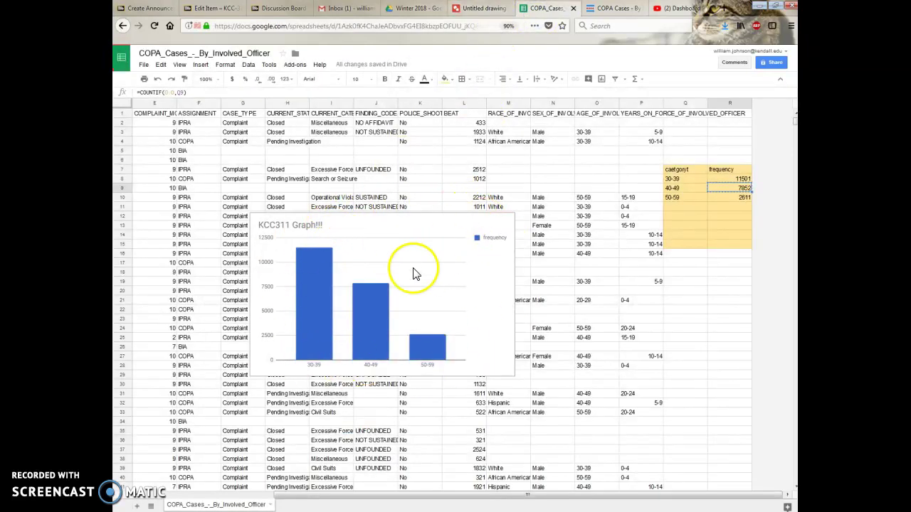
left_click(508, 220)
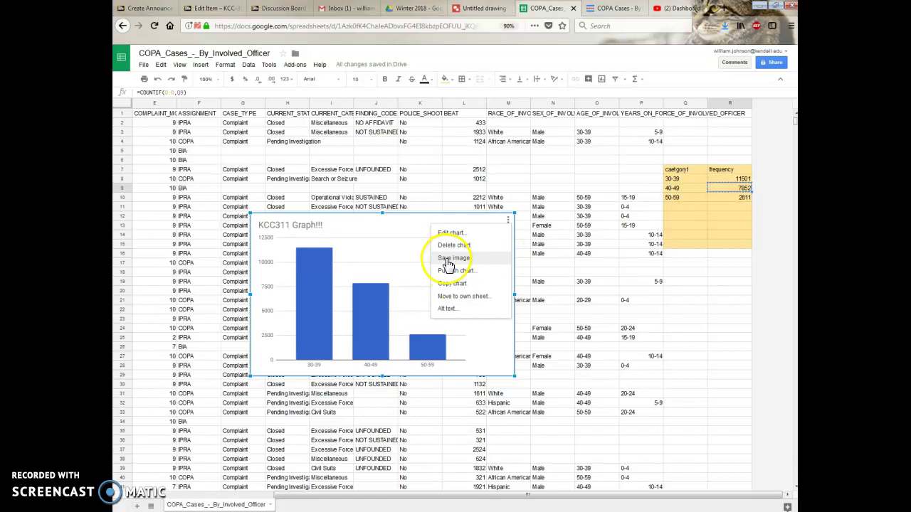
left_click(483, 7)
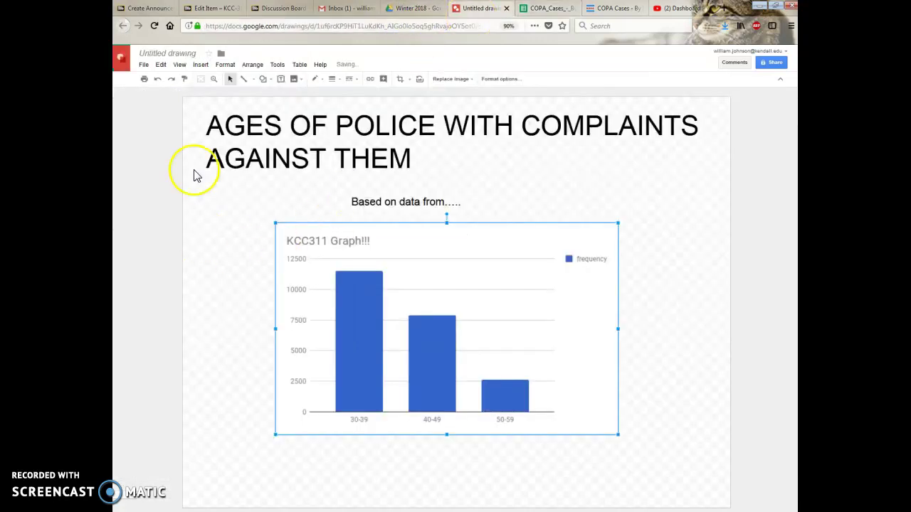
left_click(298, 82)
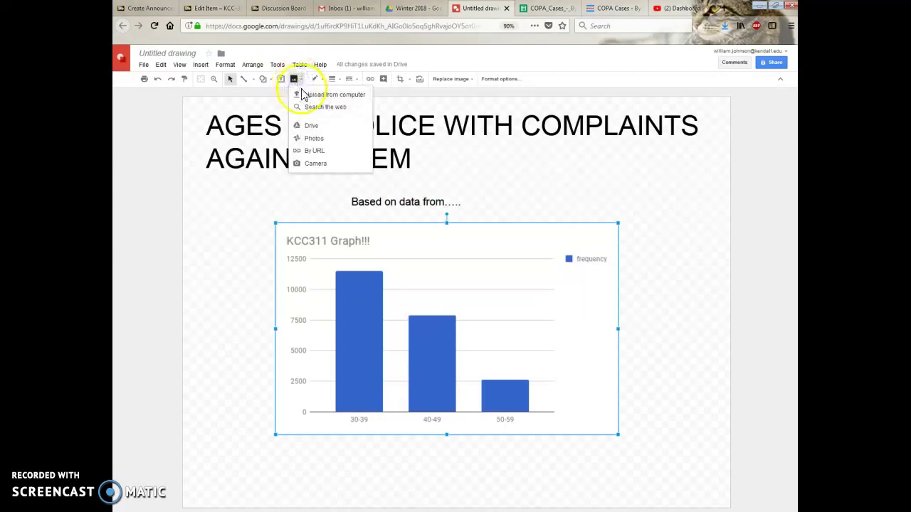
left_click(312, 95)
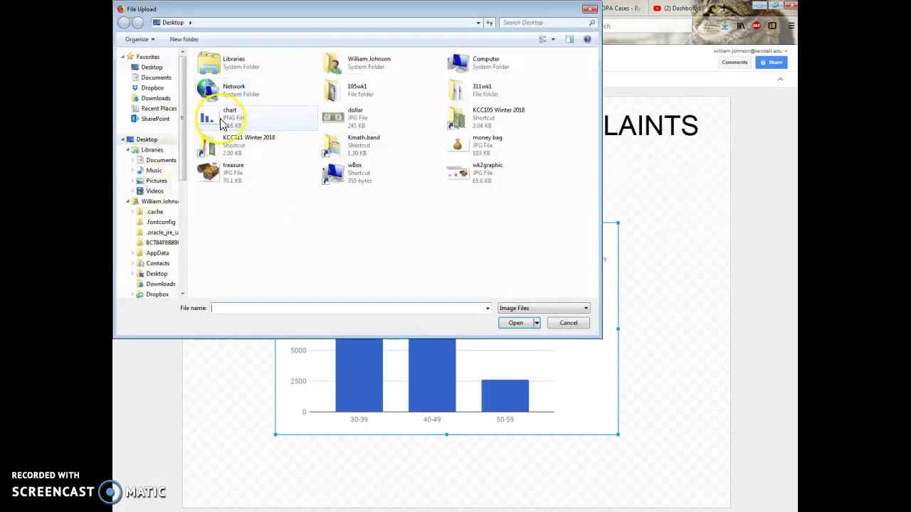